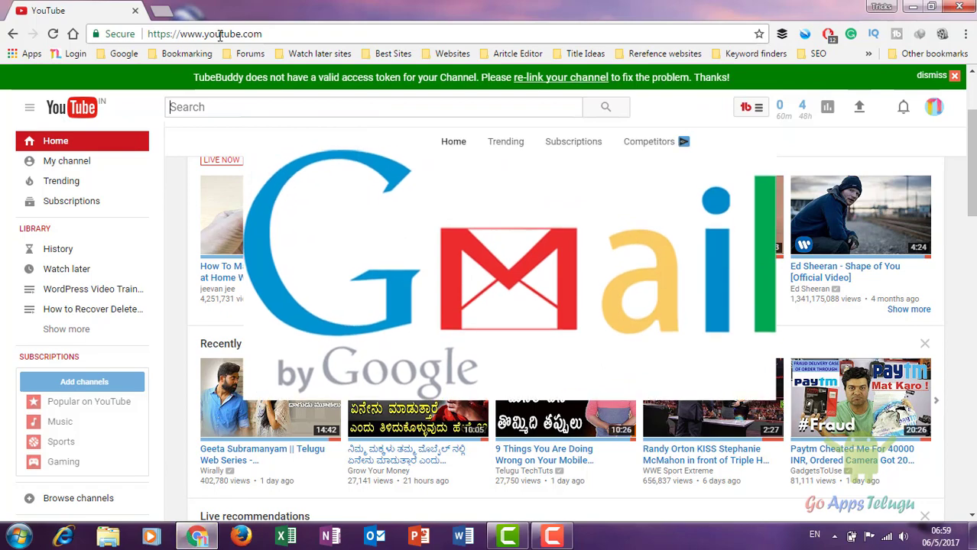
Step: Open the YouTube account settings and go to the page for seeing all channels or creating a new one
left_click(272, 34)
left_click(271, 33)
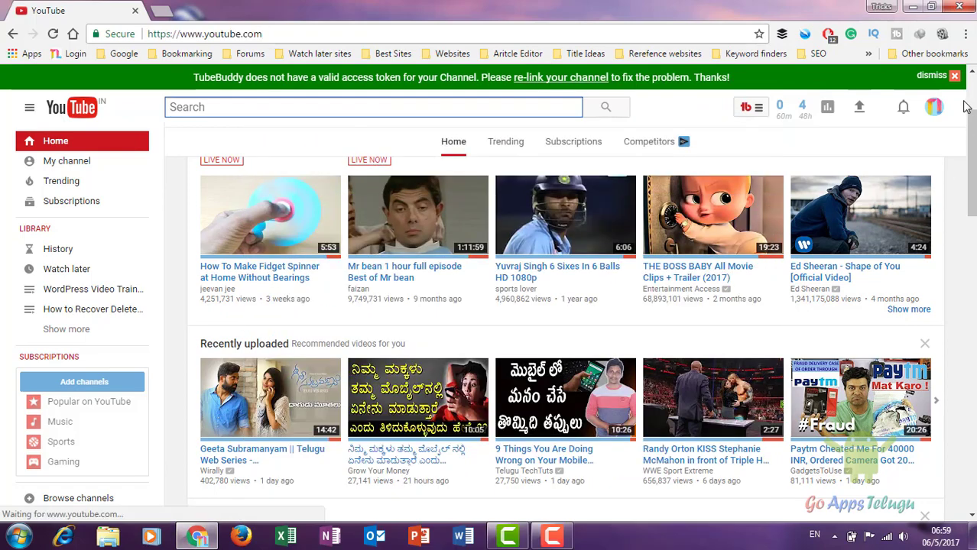
scroll(952, 91, "up", 2)
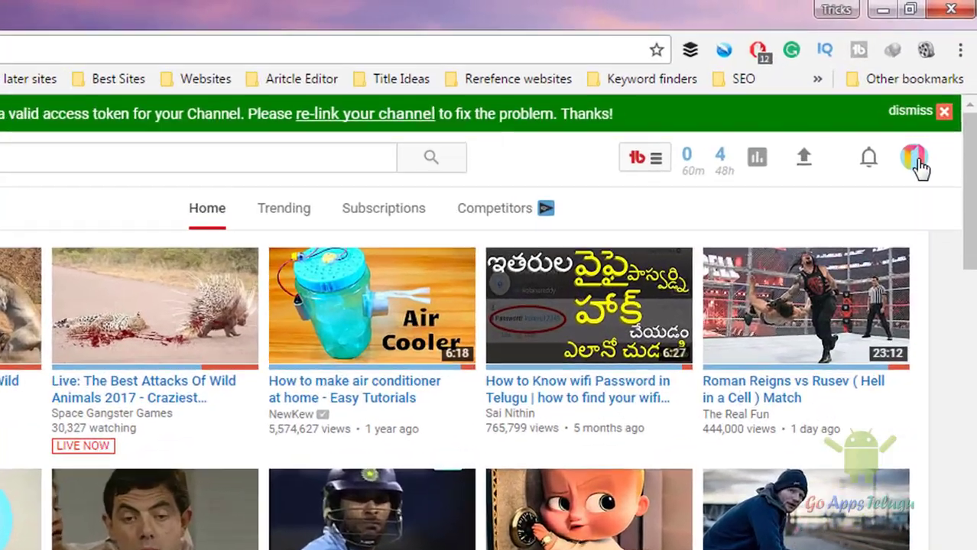
left_click(934, 108)
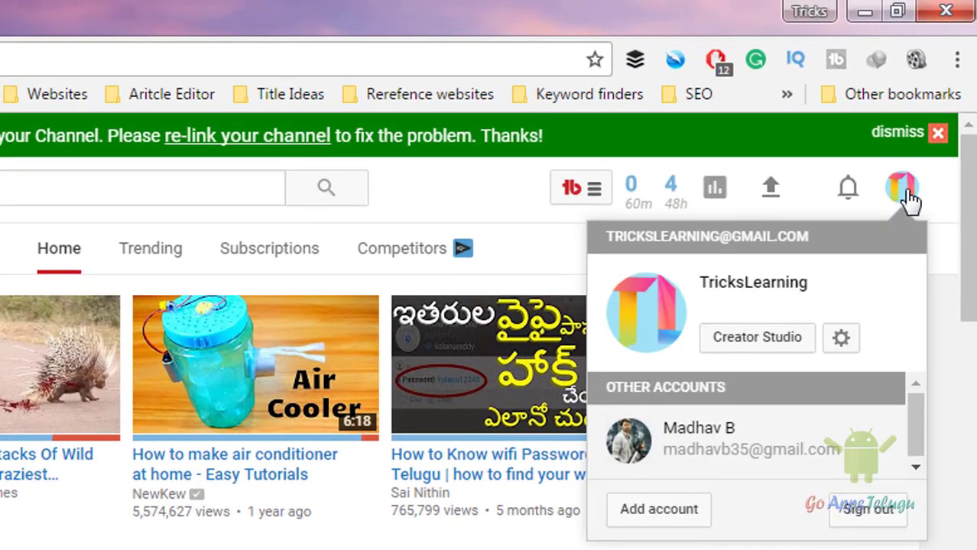
left_click(841, 341)
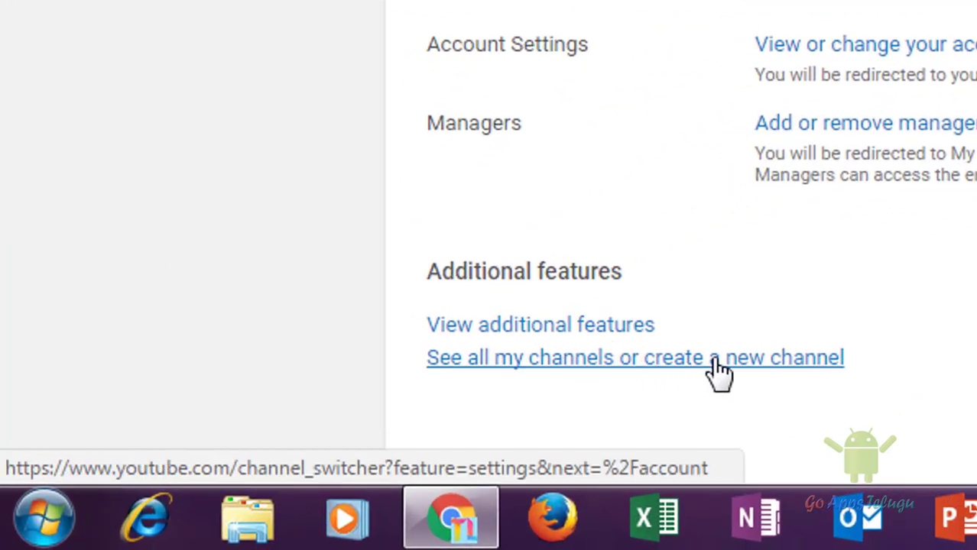
left_click(730, 363)
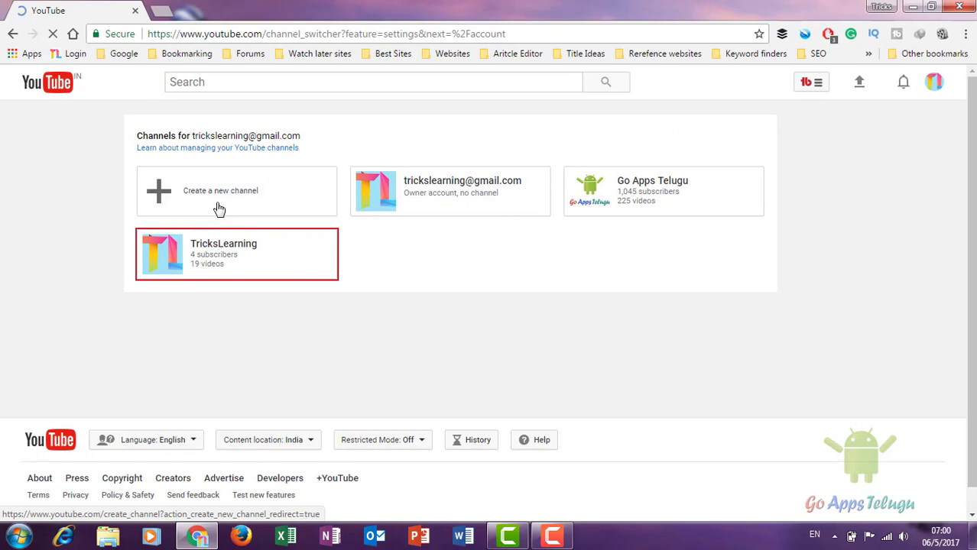
Step: Create a new channel with the Brand Account name "Youtube Learners"
left_click(218, 200)
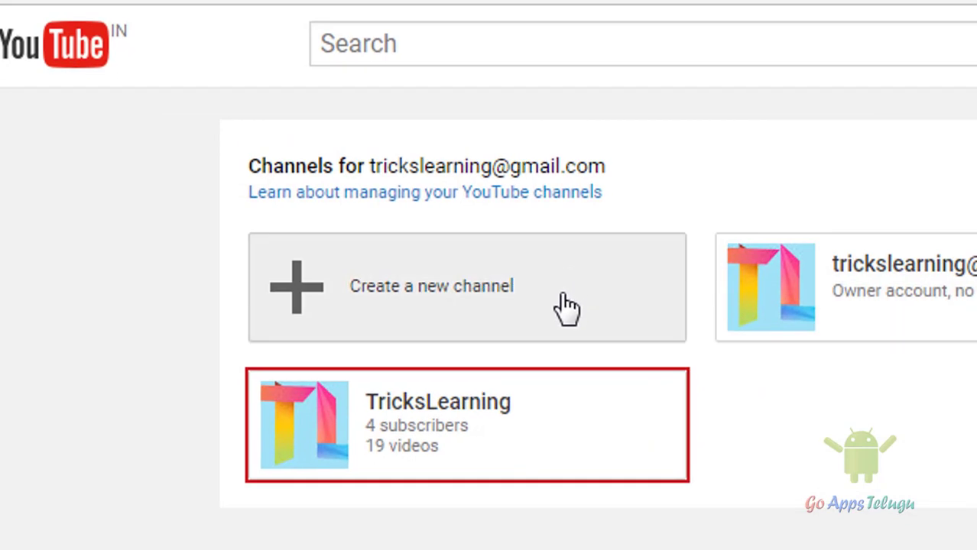
left_click(401, 294)
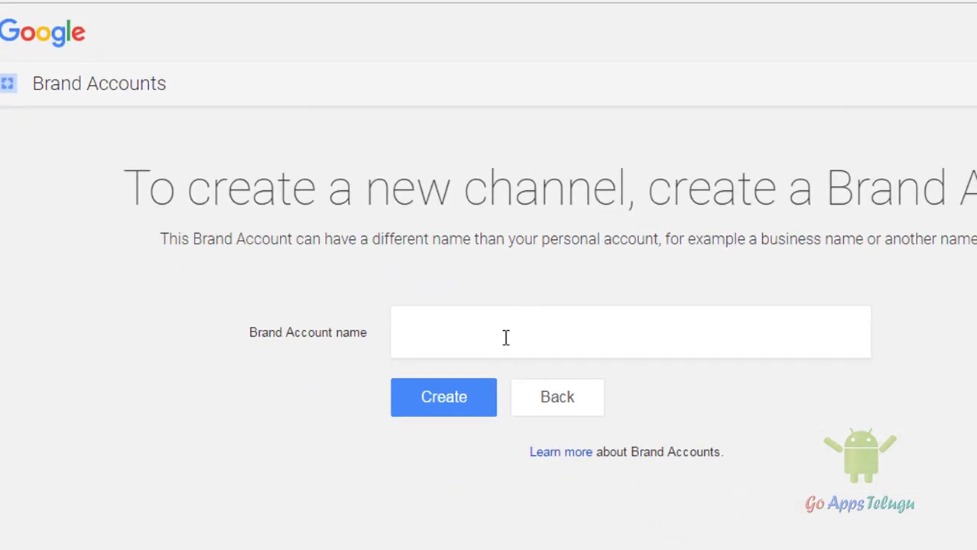
left_click(505, 337)
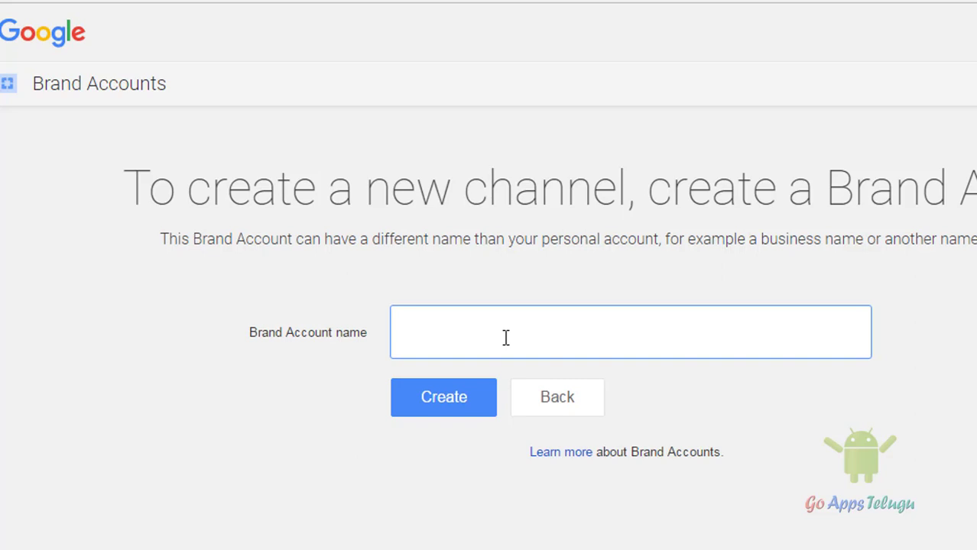
type("Youtube Learners")
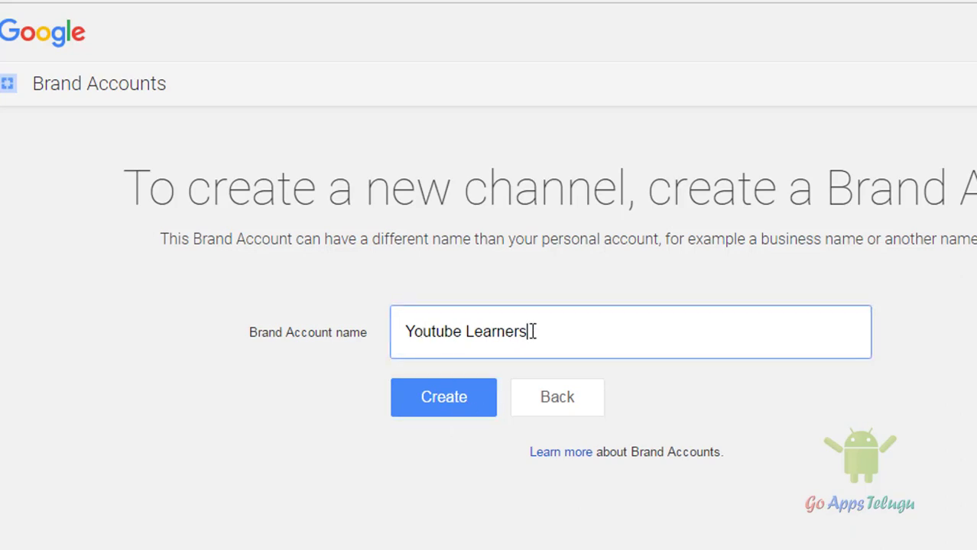
left_click(466, 407)
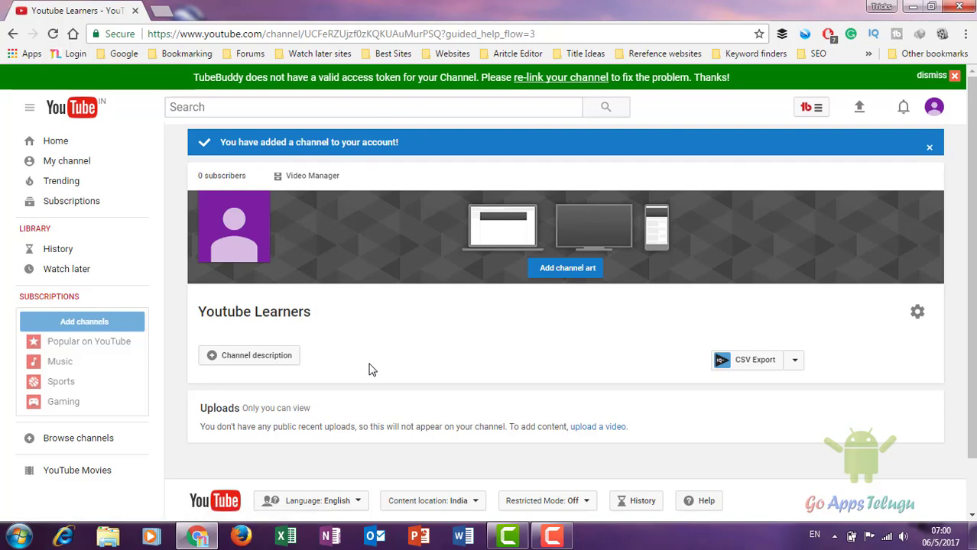
Step: Look through the channels available in the account switcher and open the Creator Studio dashboard for Youtube Learners
left_click(955, 76)
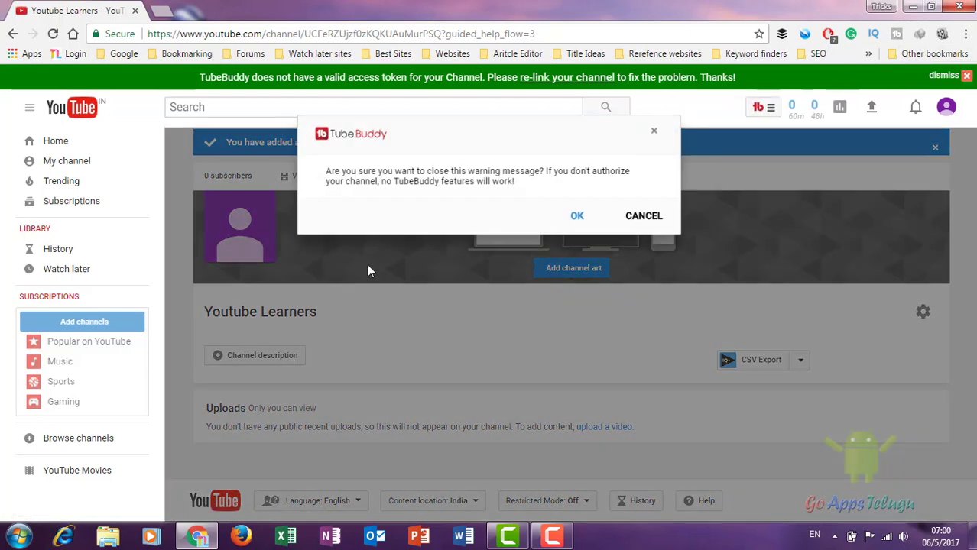
left_click(630, 216)
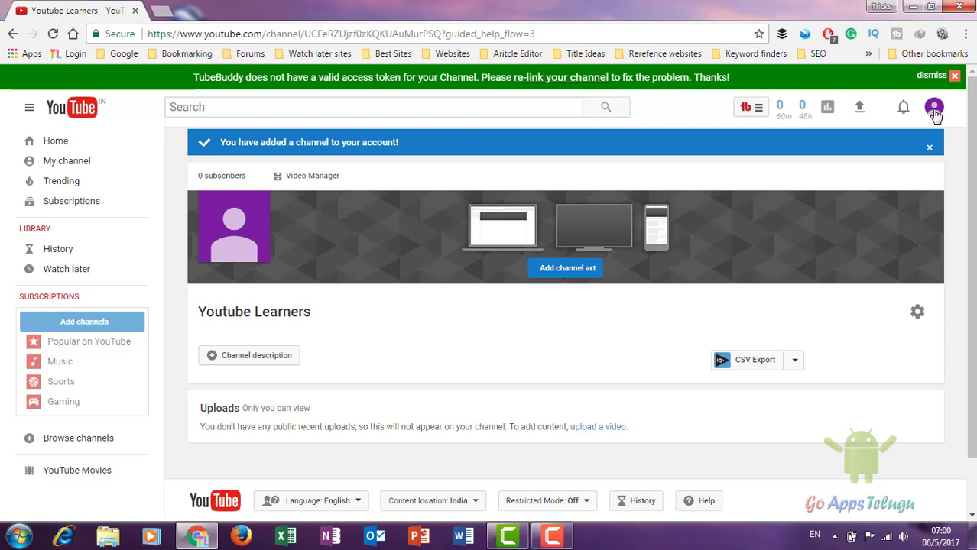
left_click(935, 108)
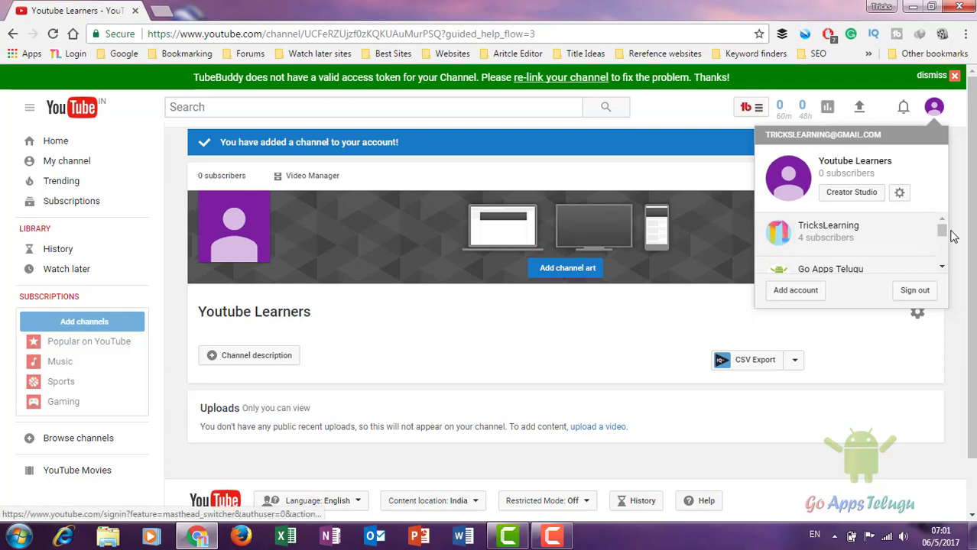
scroll(947, 233, "down", 1)
mouse_move(941, 233)
left_mouse_down()
mouse_move(942, 263)
mouse_move(948, 221)
left_mouse_up()
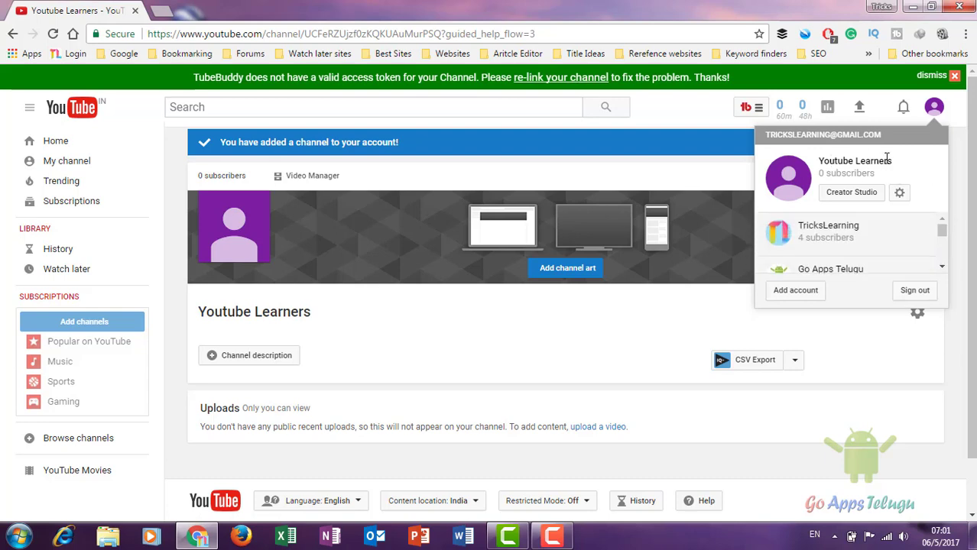
scroll(939, 235, "down", 1)
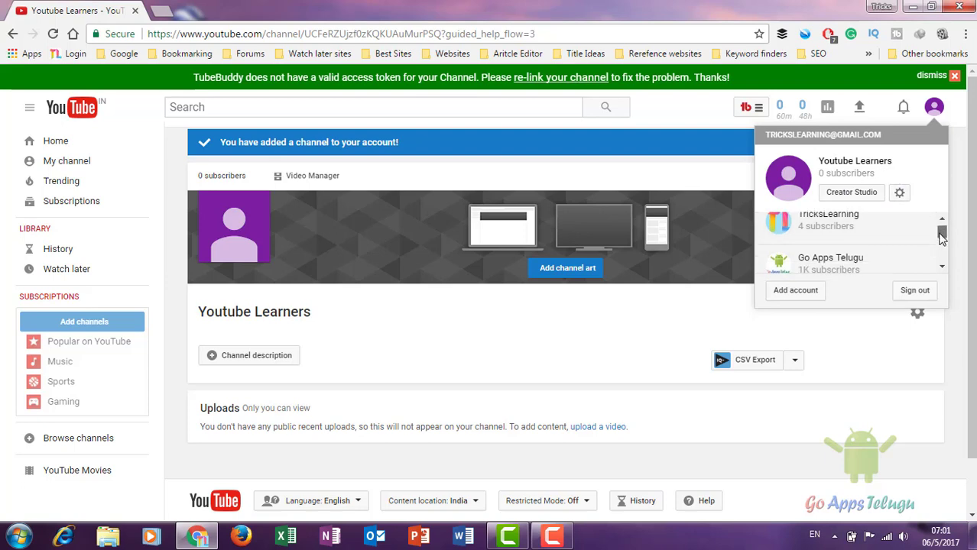
left_click(813, 254)
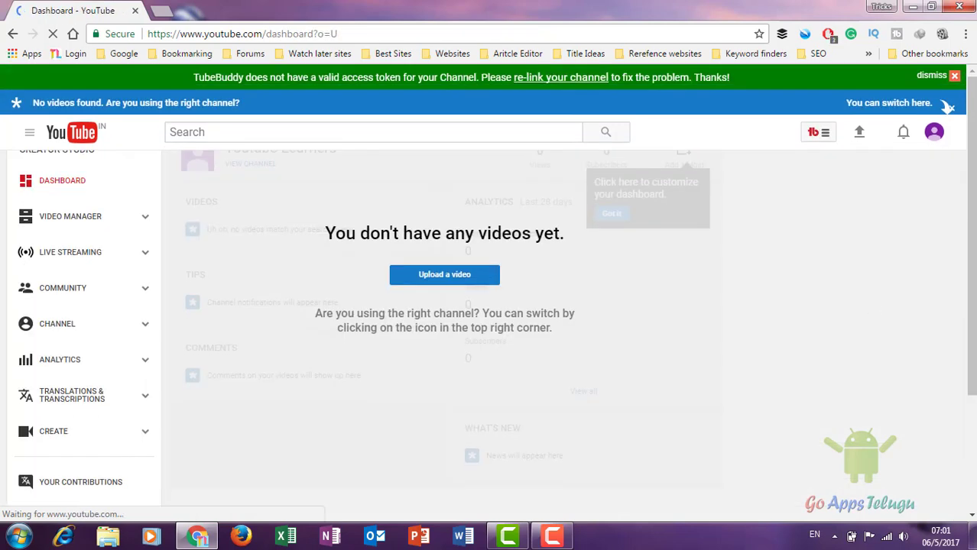
left_click(952, 75)
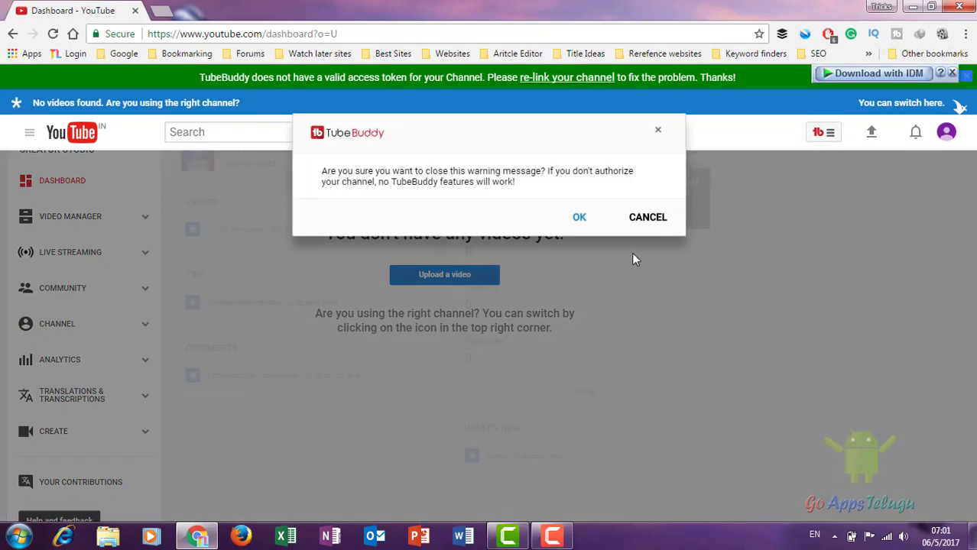
left_click(654, 214)
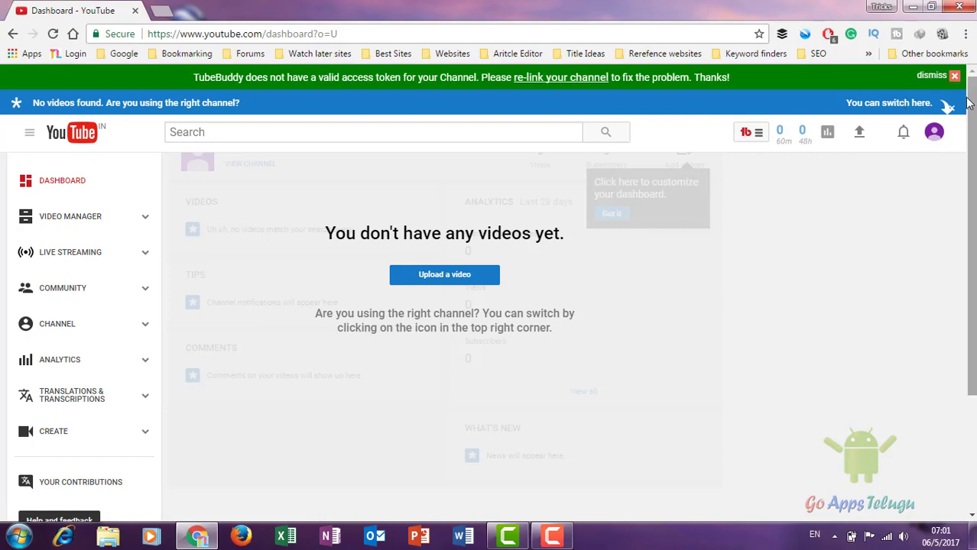
left_click(953, 77)
left_click(646, 218)
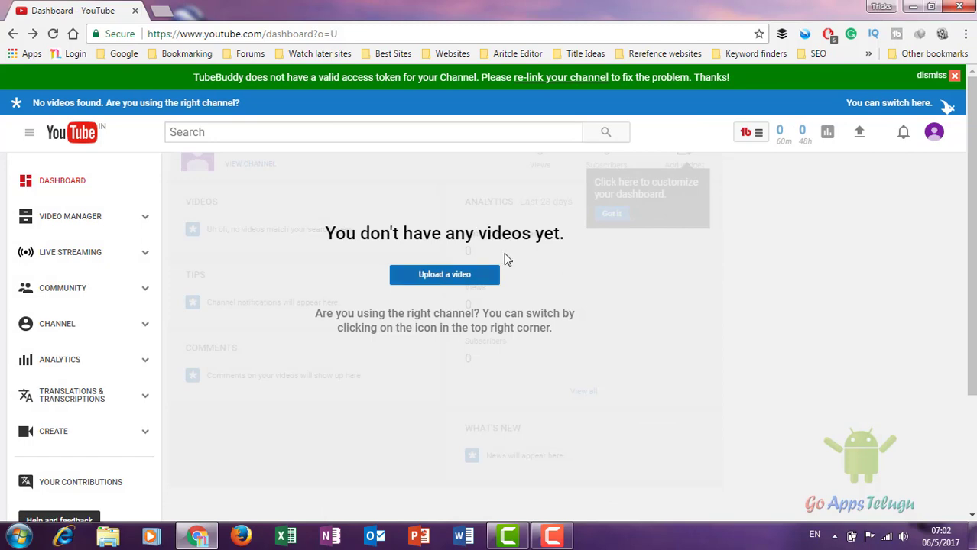
Step: Open the account settings overview of Youtube Learners and go from its profile picture to the channel page
left_click(934, 135)
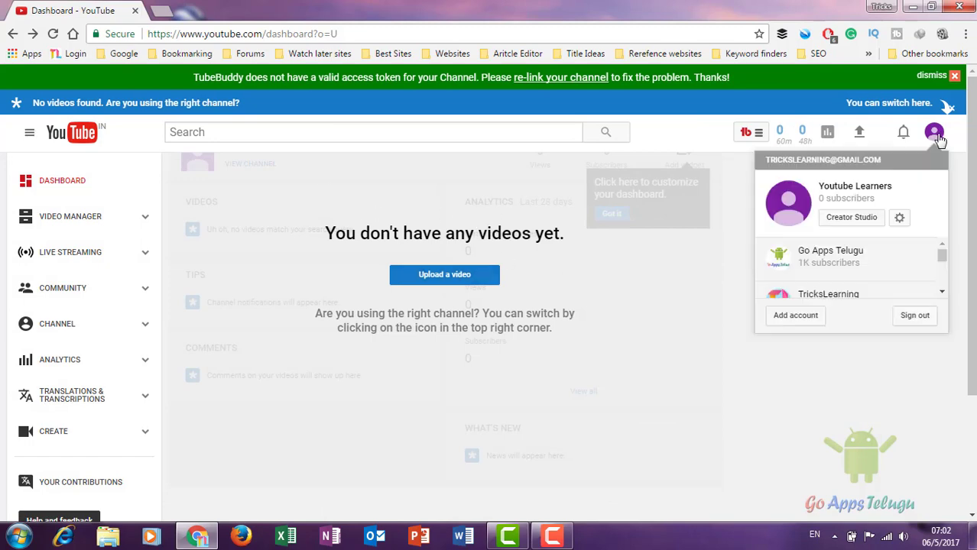
left_click(900, 219)
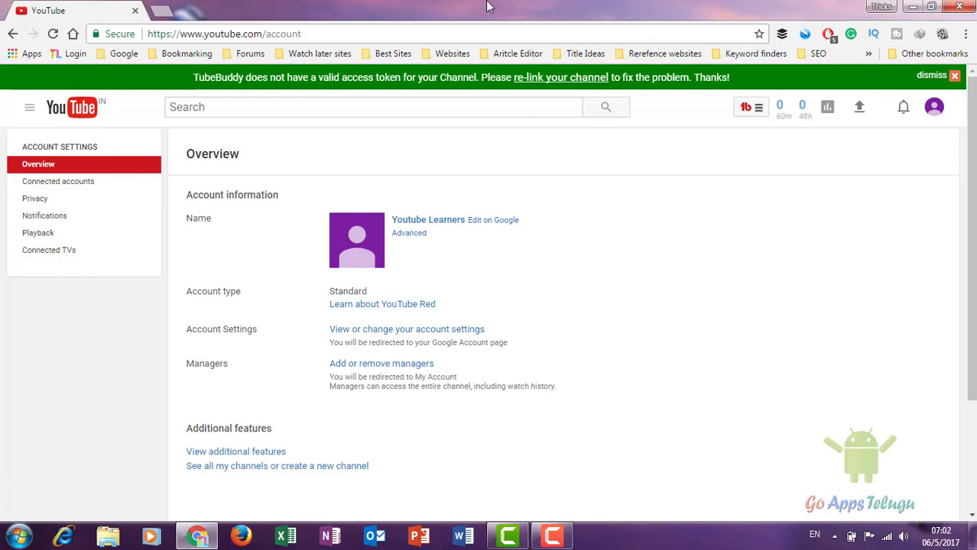
left_click(370, 250)
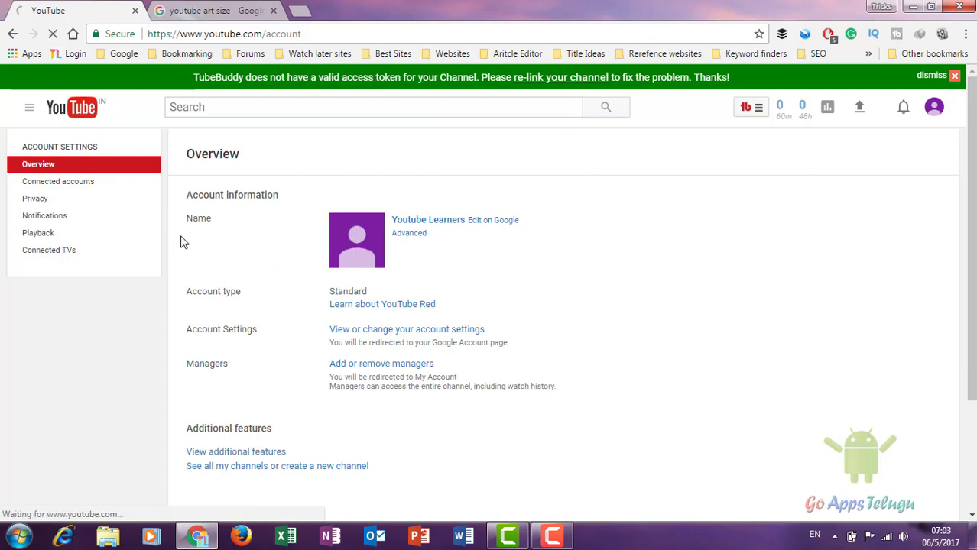
left_click(357, 250)
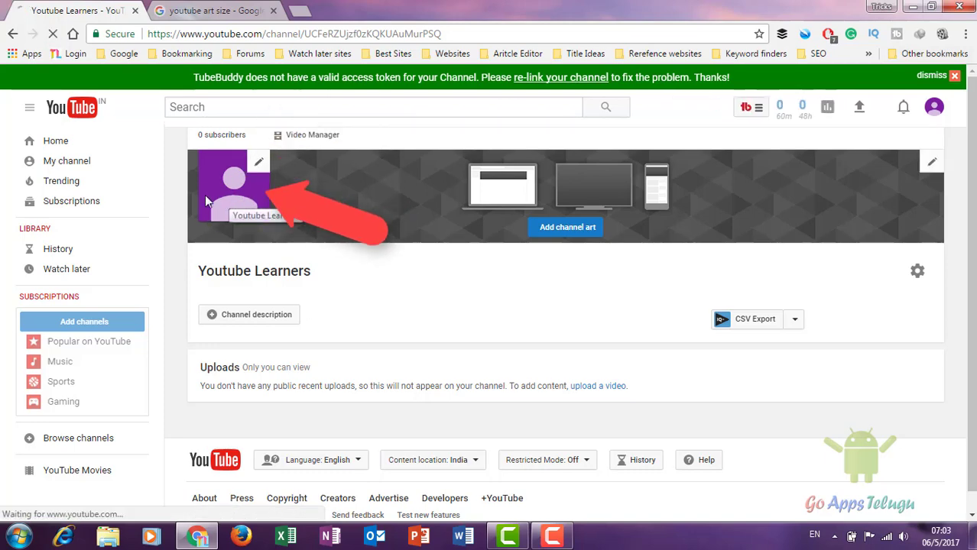
Step: View the photo upload option for the channel icon and return to the channel page without choosing a picture
left_click(261, 165)
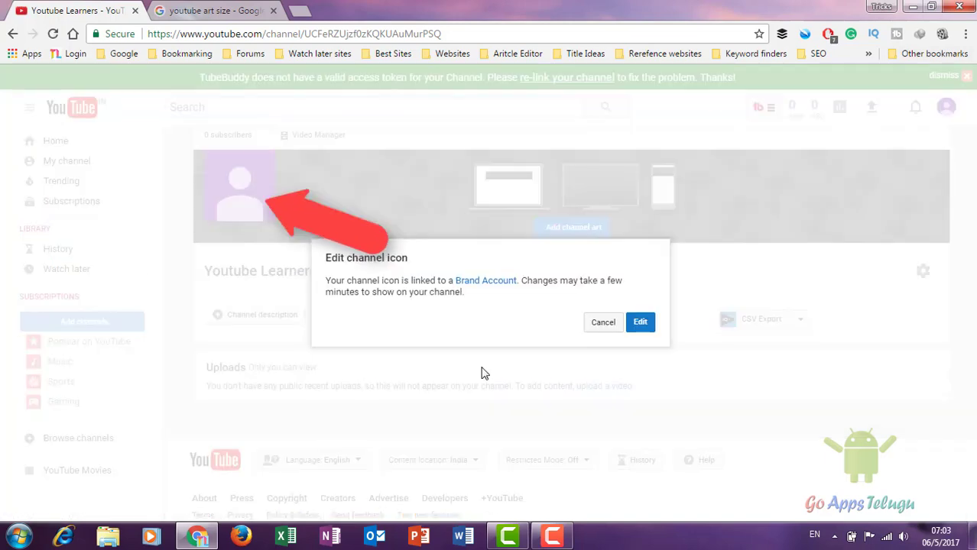
left_click(639, 324)
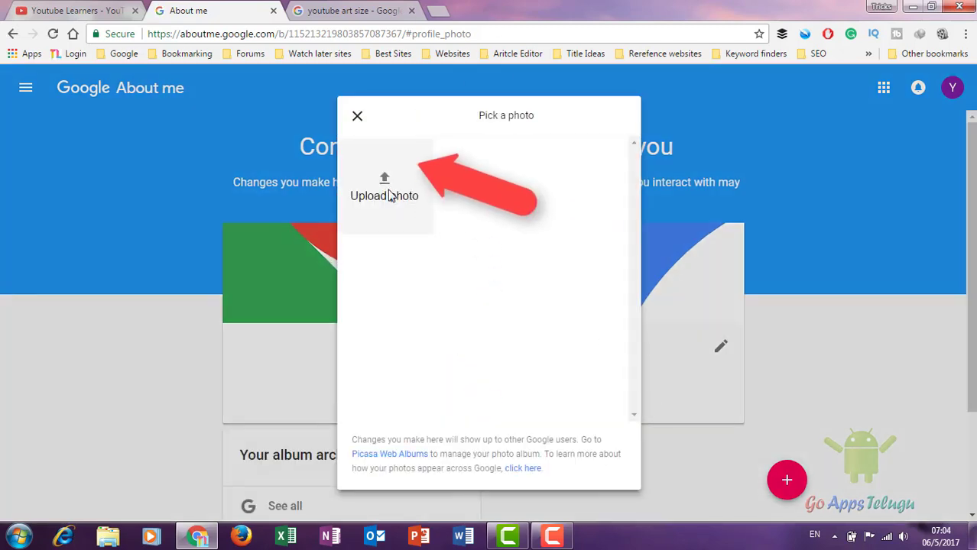
left_click(356, 120)
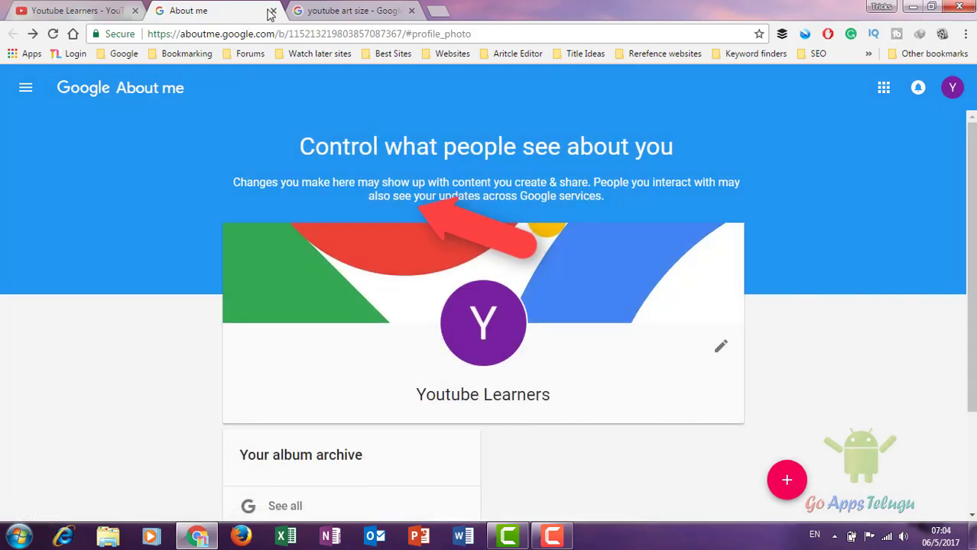
left_click(273, 11)
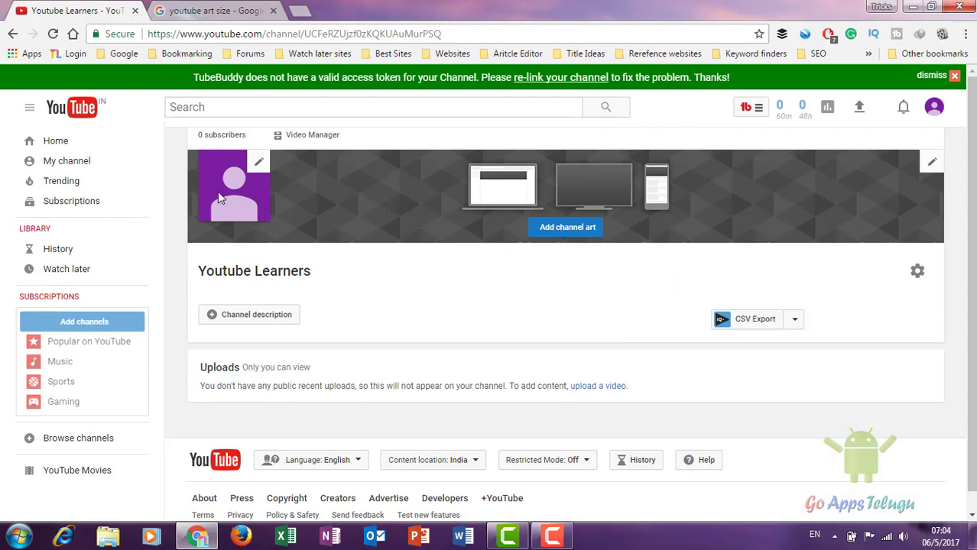
Step: Check the recommended channel art dimensions in the upload dialog and in the "youtube art size" search results
left_click(591, 232)
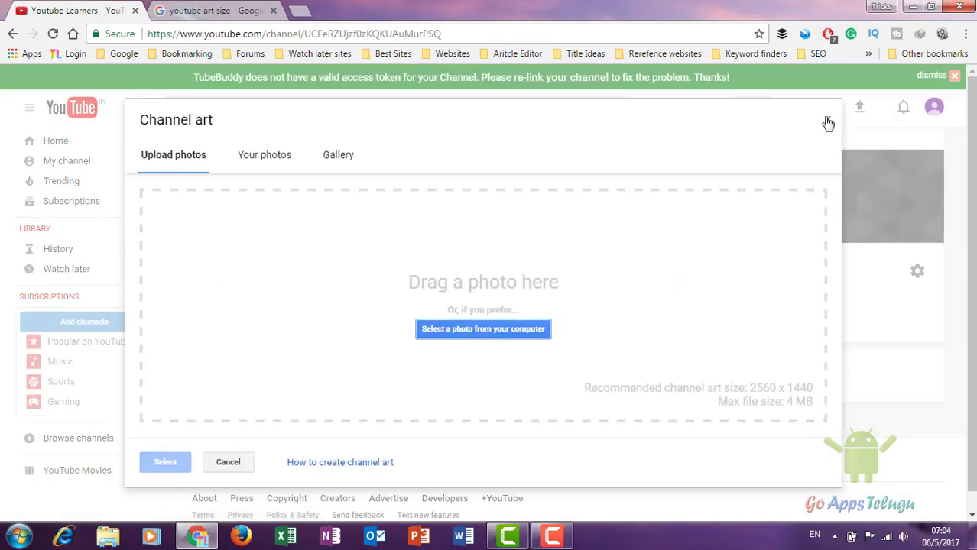
left_click(827, 119)
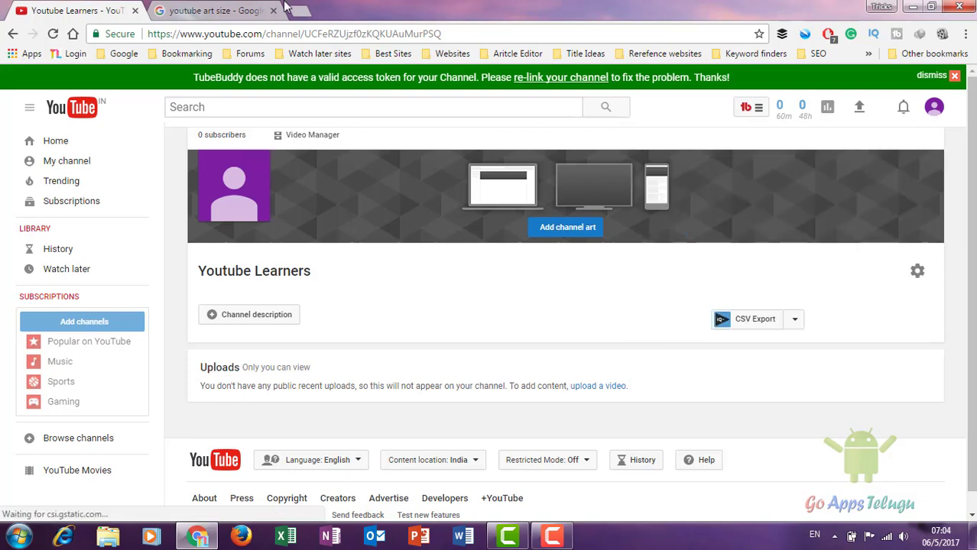
left_click(227, 9)
mouse_move(120, 224)
left_mouse_down()
mouse_move(321, 219)
mouse_move(118, 229)
mouse_move(279, 224)
left_mouse_up()
left_click(279, 224)
left_click(77, 10)
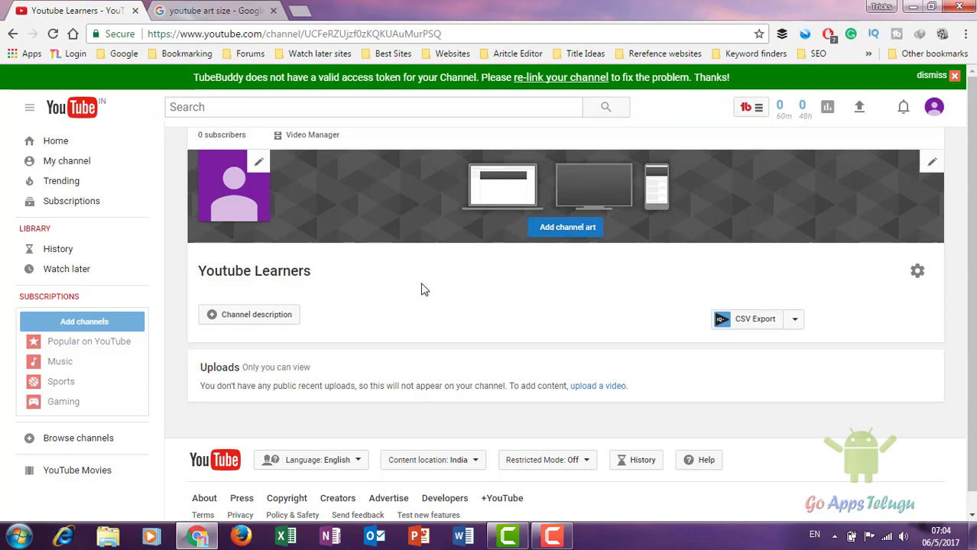
Step: Open the channel description for editing and close it without entering any text
left_click(277, 321)
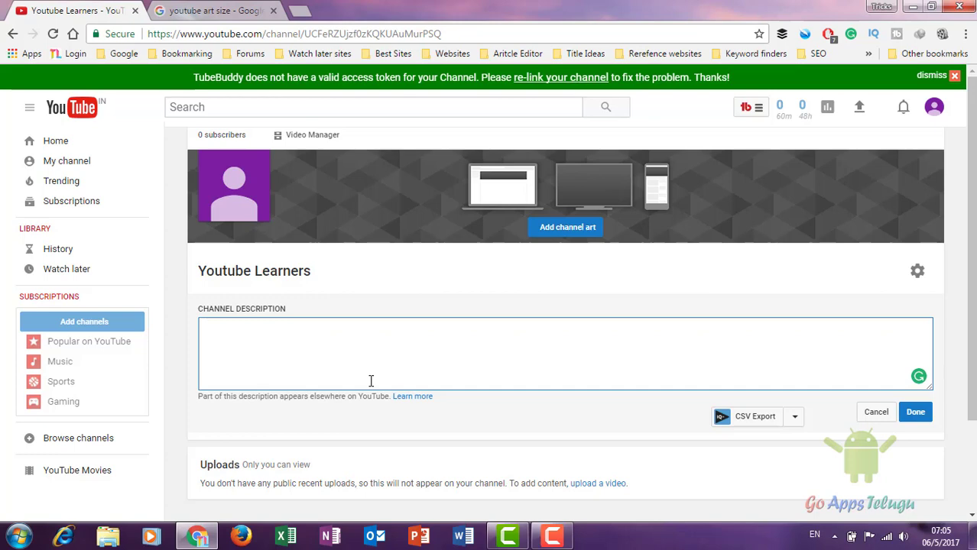
left_click(914, 413)
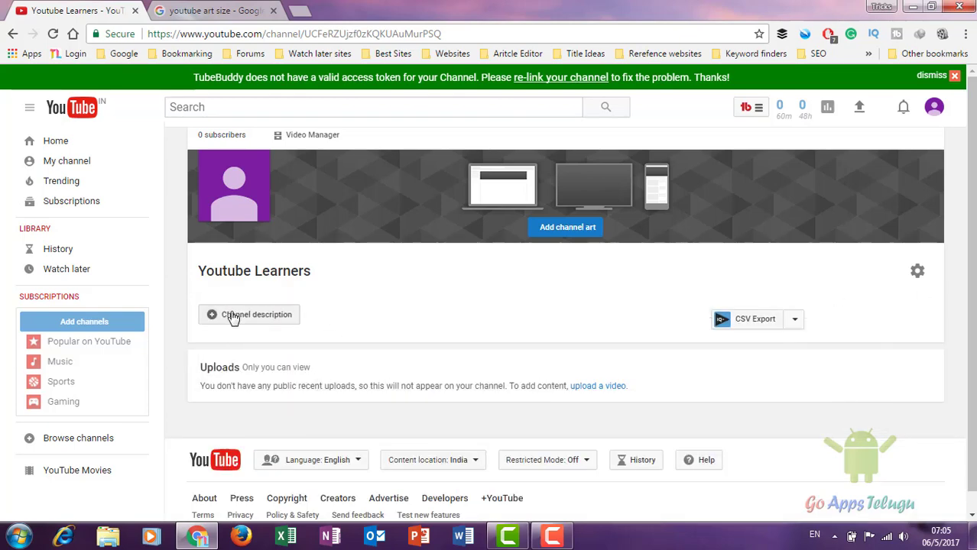
Step: In the channel settings, turn off privacy for liked videos, subscriptions and saved playlists, enable layout customization and save
left_click(916, 276)
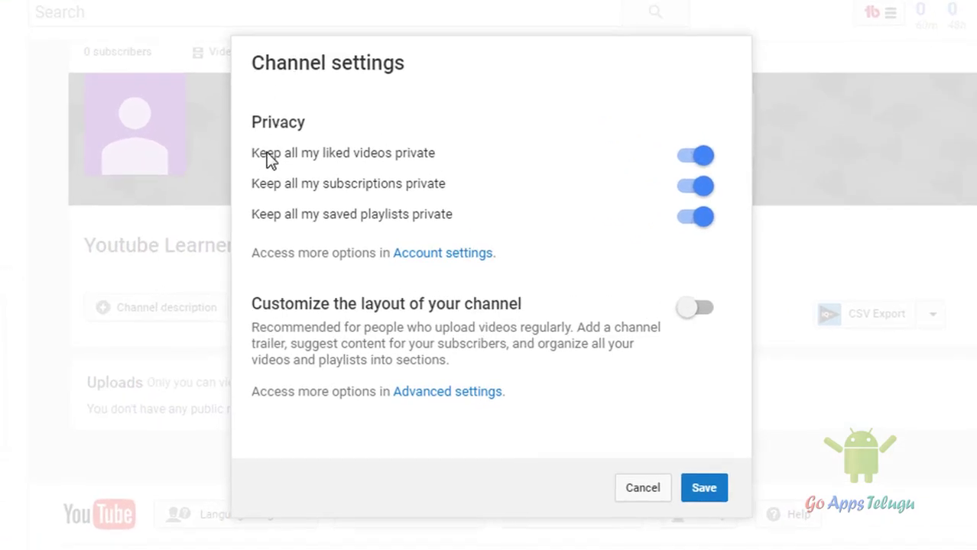
left_click(700, 160)
left_click(695, 191)
left_click(697, 220)
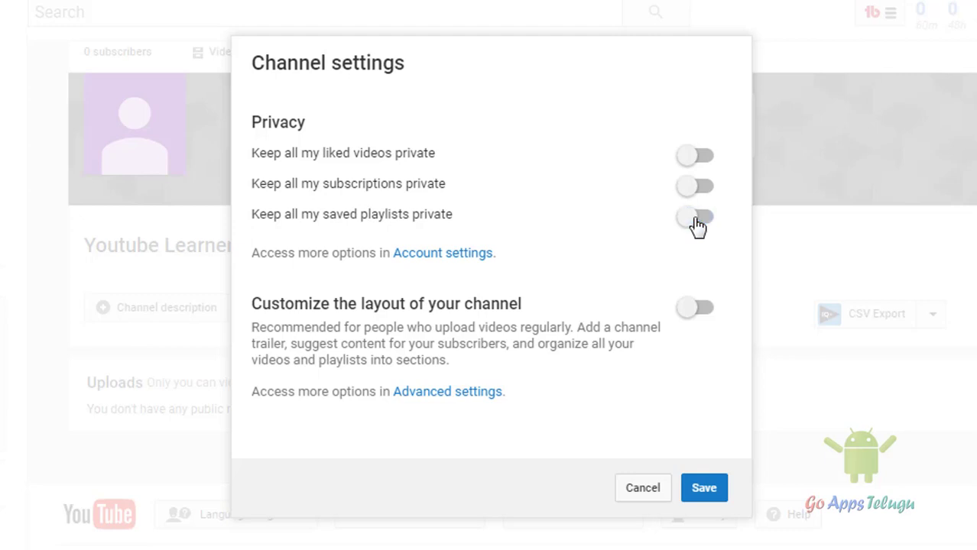
left_click_drag(334, 152, 456, 153)
left_click(456, 154)
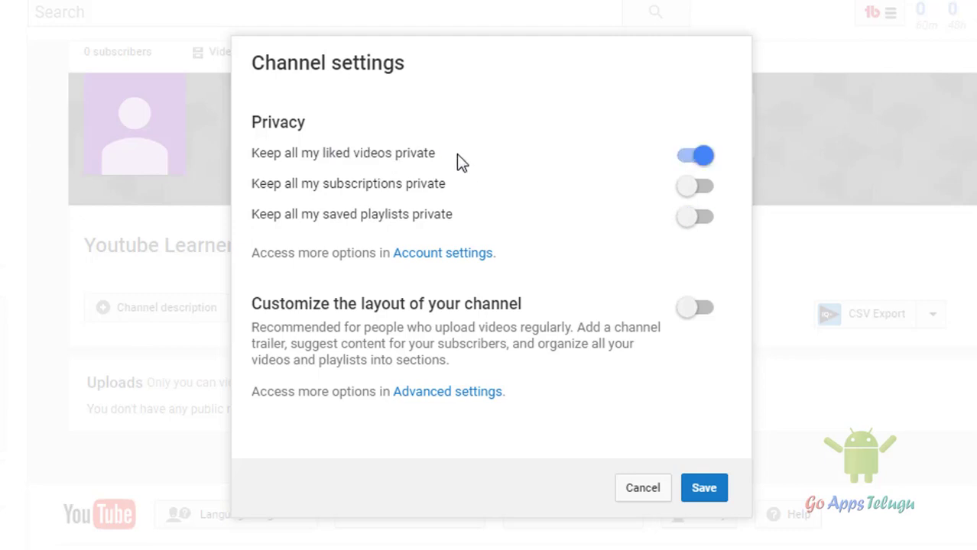
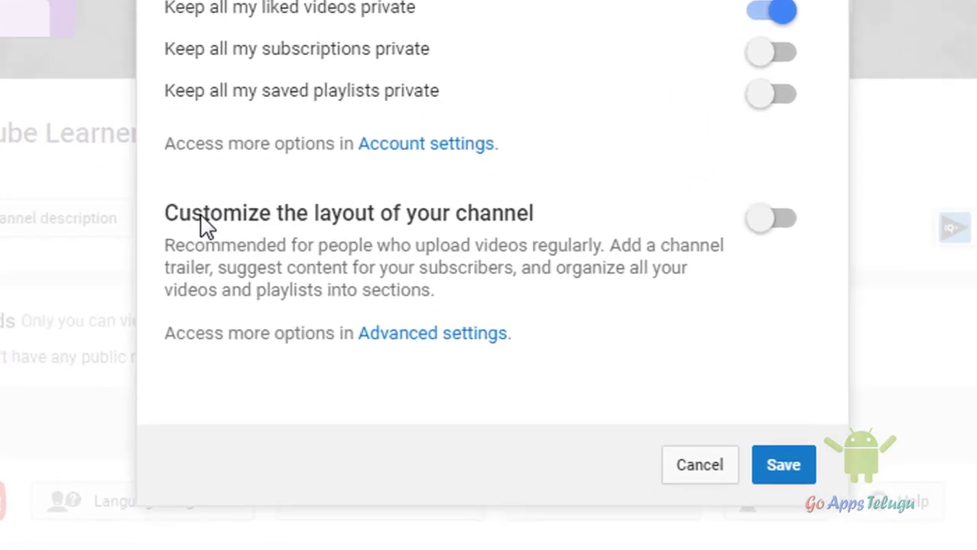
left_click(810, 201)
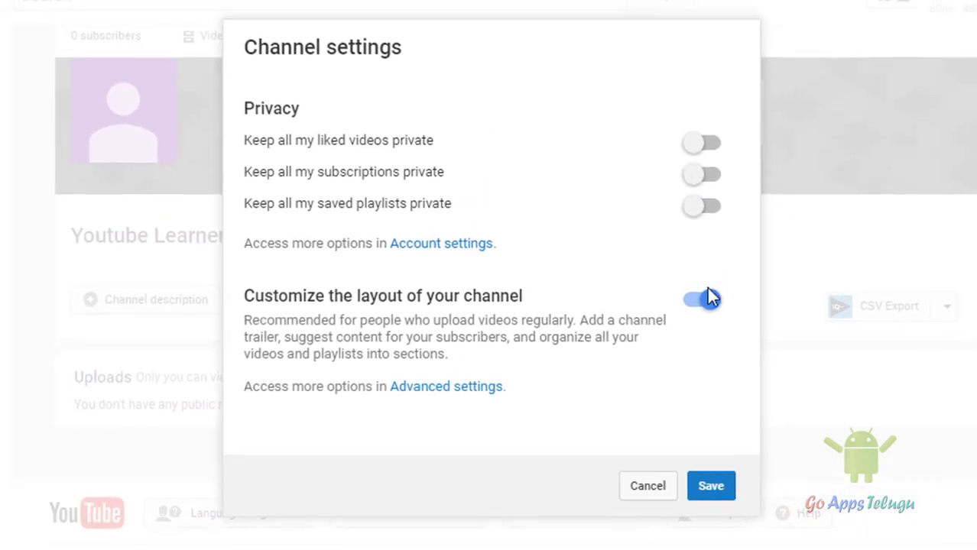
left_click(710, 493)
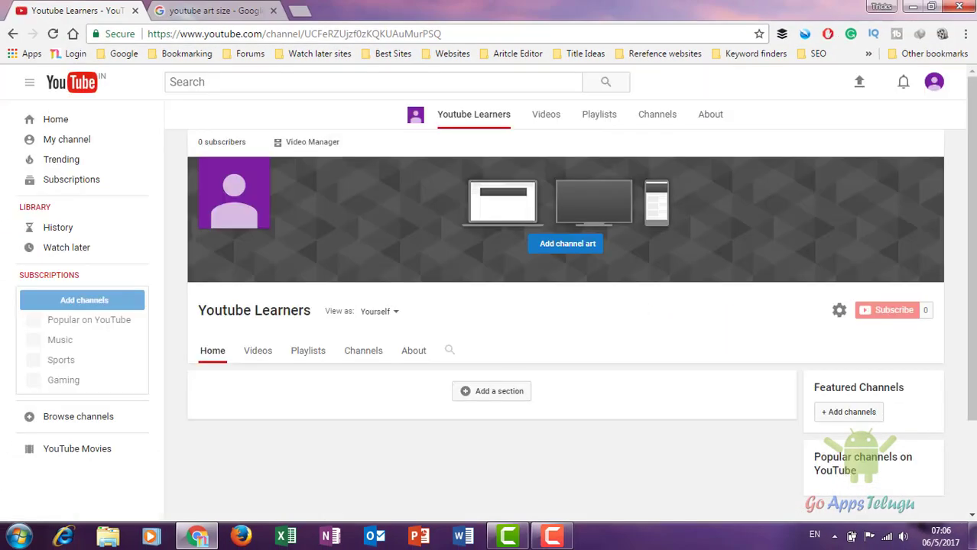
Step: View the content and layout options for a new section on the channel home page and cancel without adding one
scroll(755, 352, "down", 3)
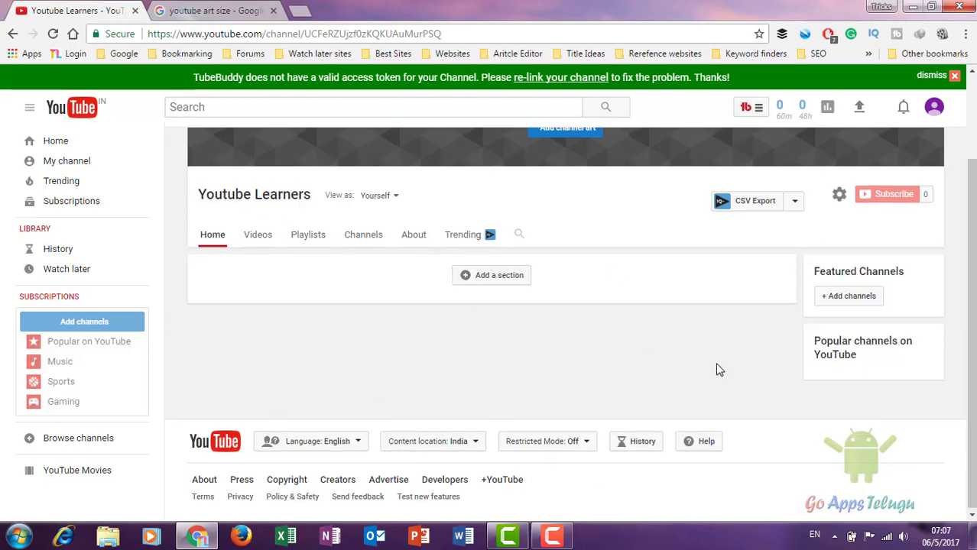
scroll(716, 370, "up", 2)
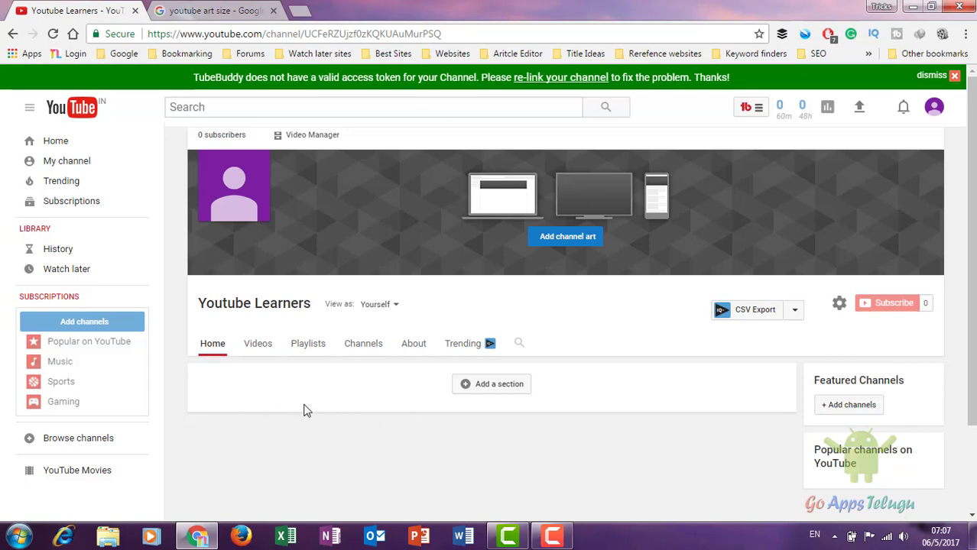
left_click(500, 390)
left_click(243, 412)
left_click(248, 410)
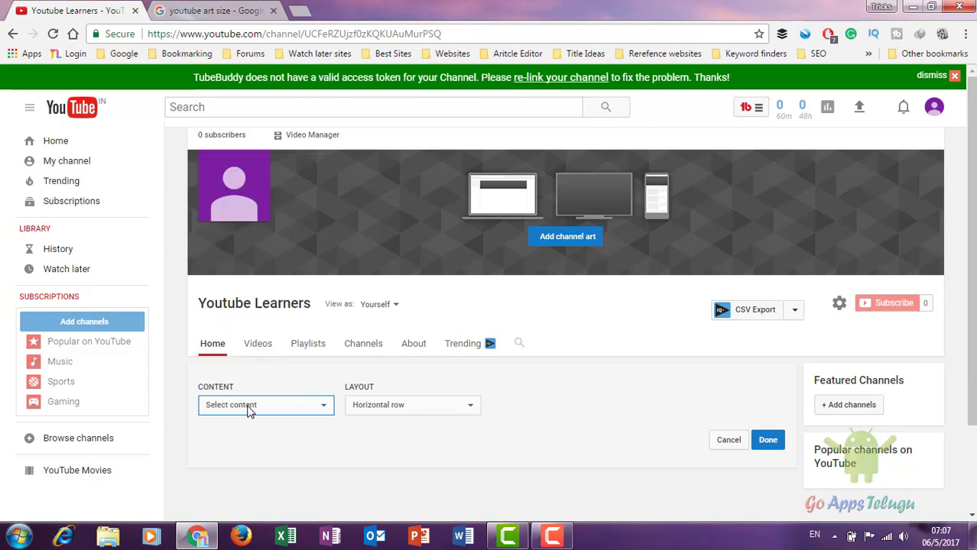
left_click(728, 440)
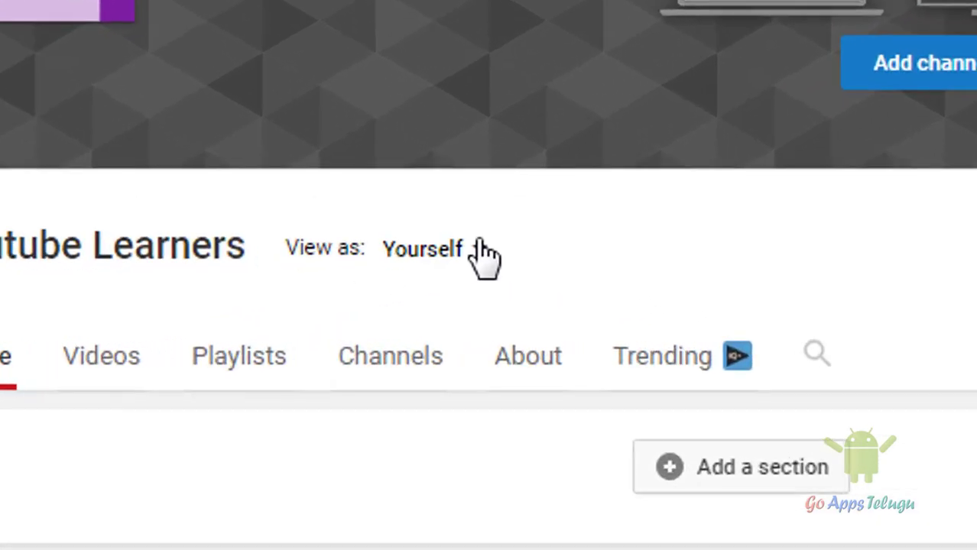
Step: Examine the channel's View as options, New visitor and Returning subscriber, without switching the view
left_click(480, 246)
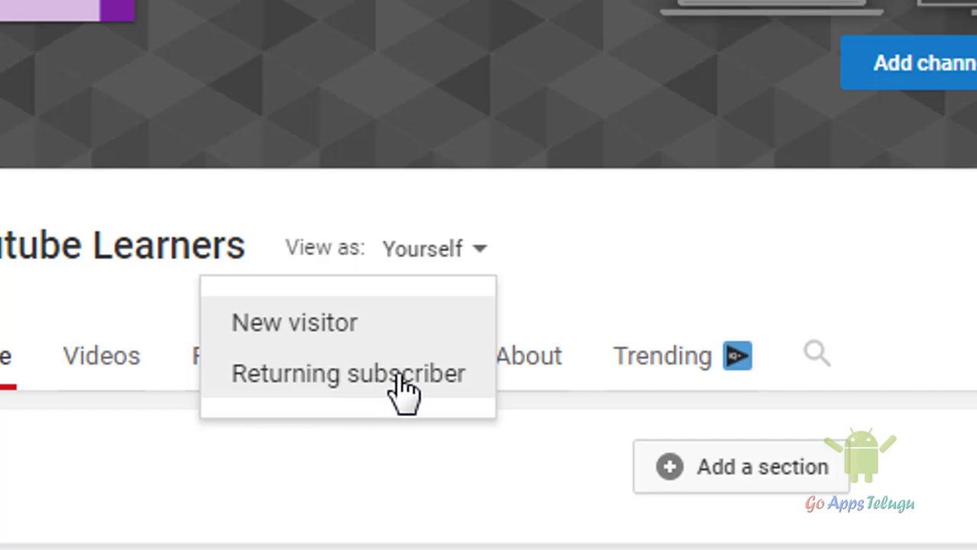
left_click(866, 251)
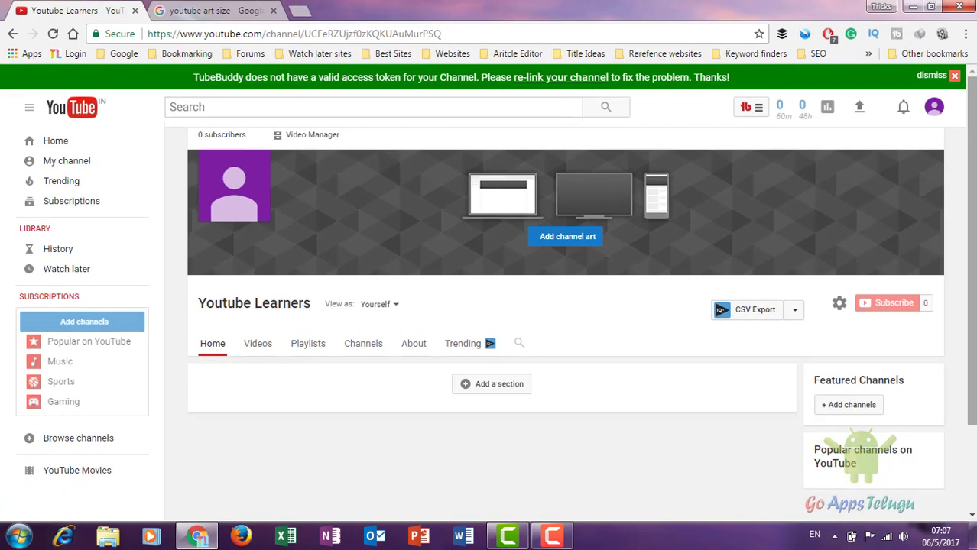
scroll(360, 267, "down", 2)
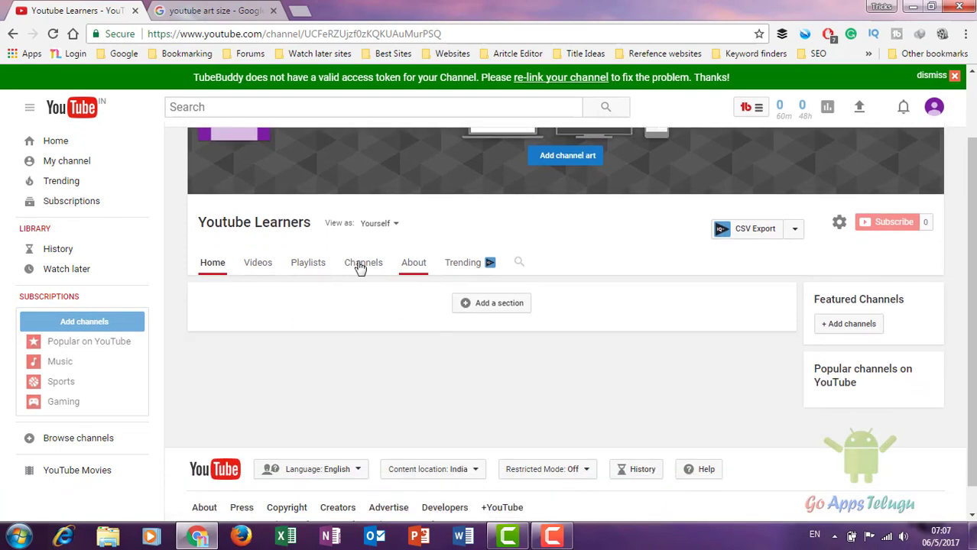
left_click(390, 227)
left_click(392, 228)
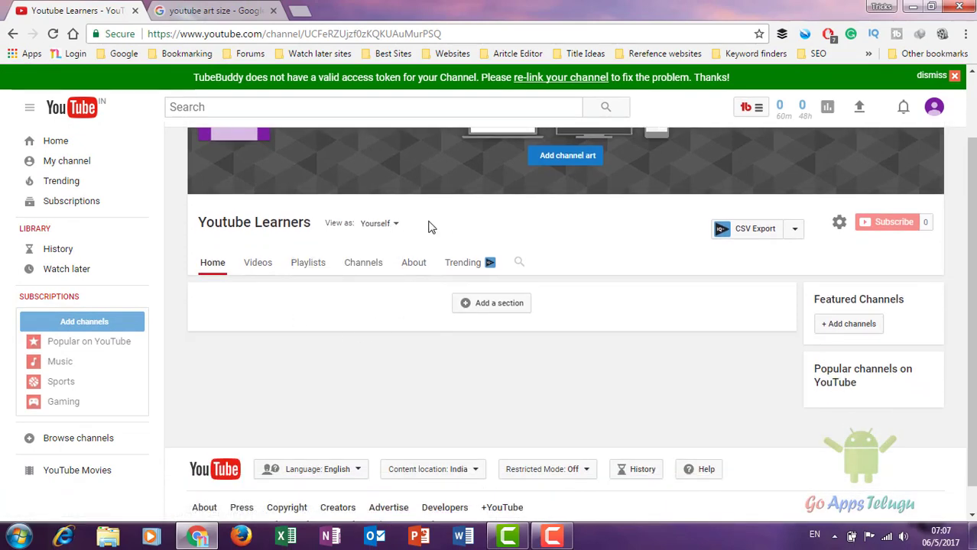
left_click(394, 229)
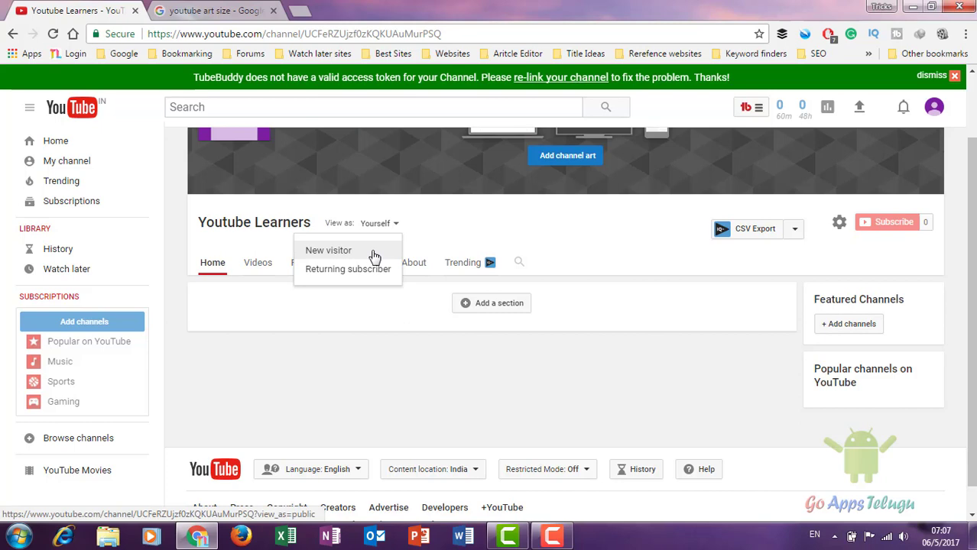